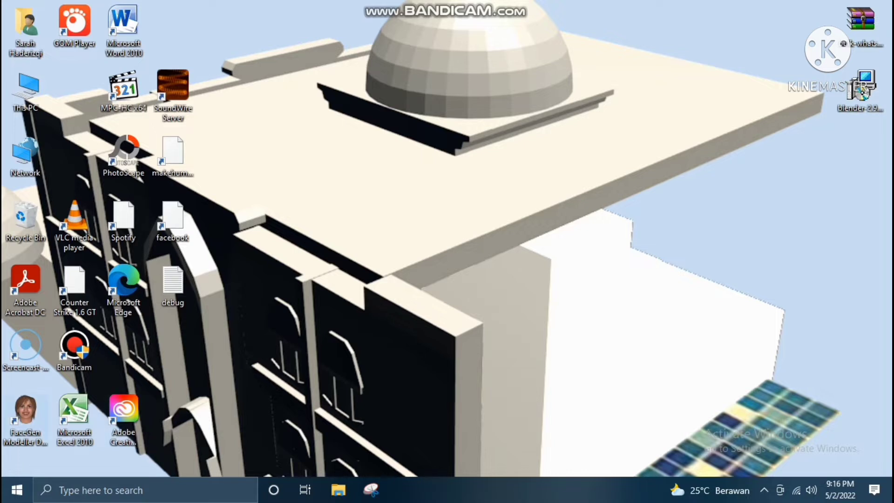
Launch FaceGen Modeller and load good_front as the frontal photo for creating a face
click(26, 412)
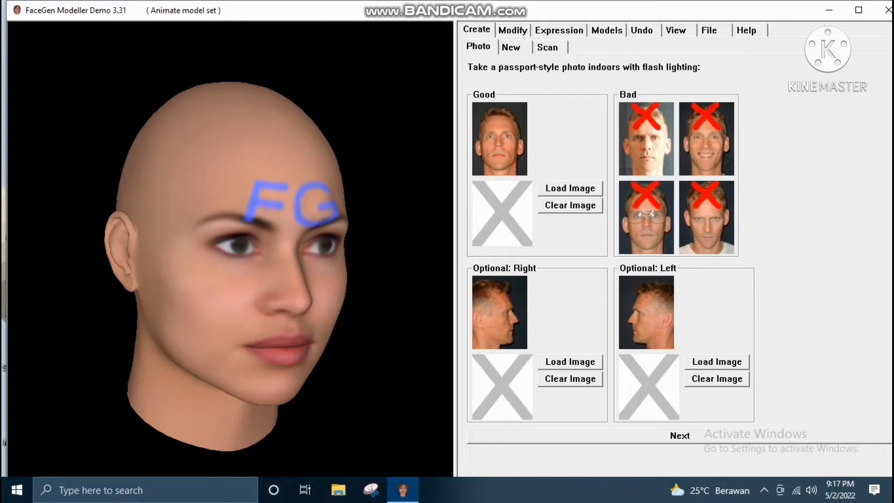
click(571, 189)
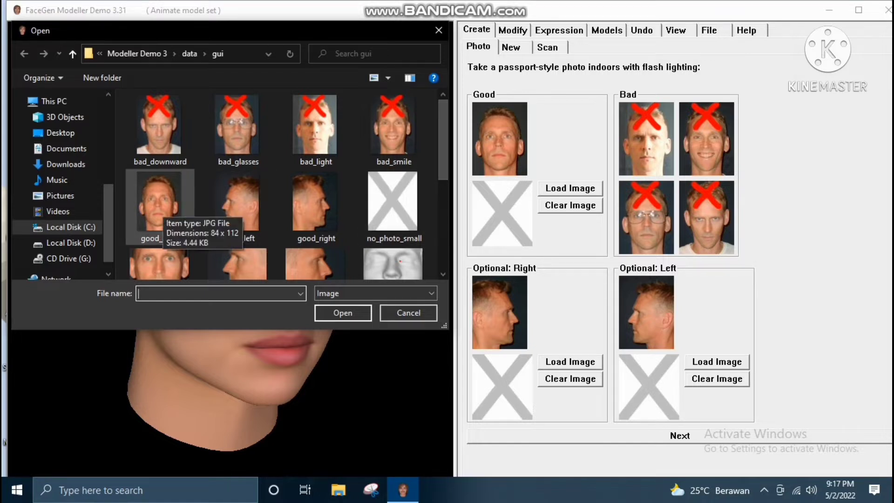
click(159, 201)
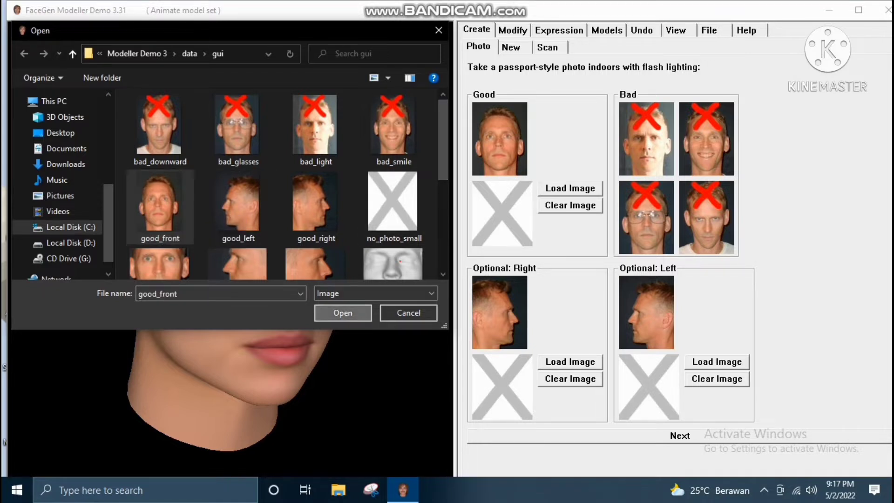
click(343, 313)
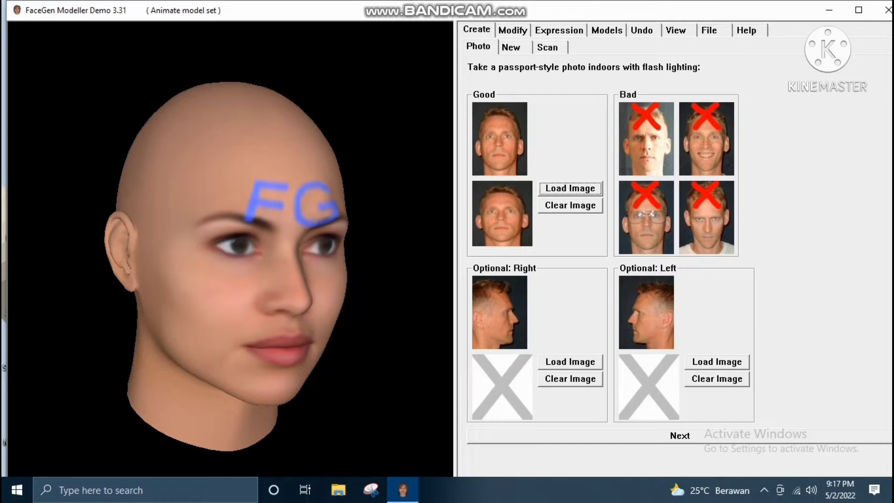
Load good_right as the optional right profile photo and good_left as the optional left profile photo
click(571, 362)
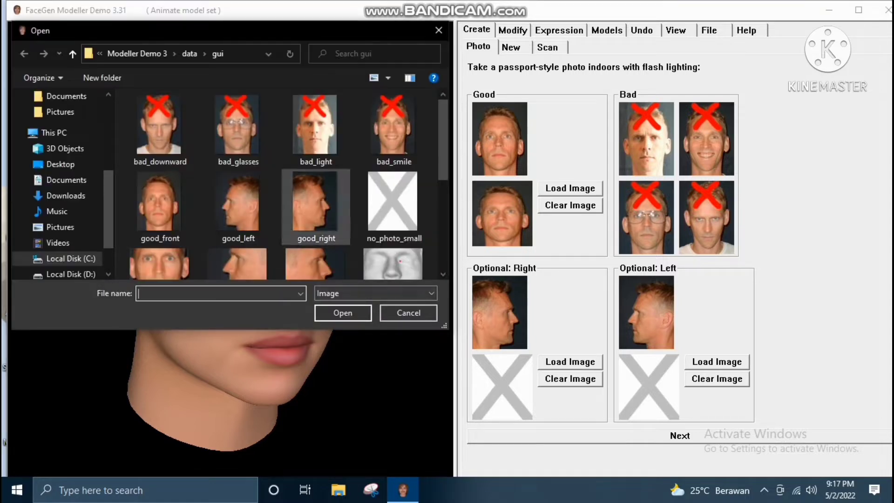
click(317, 212)
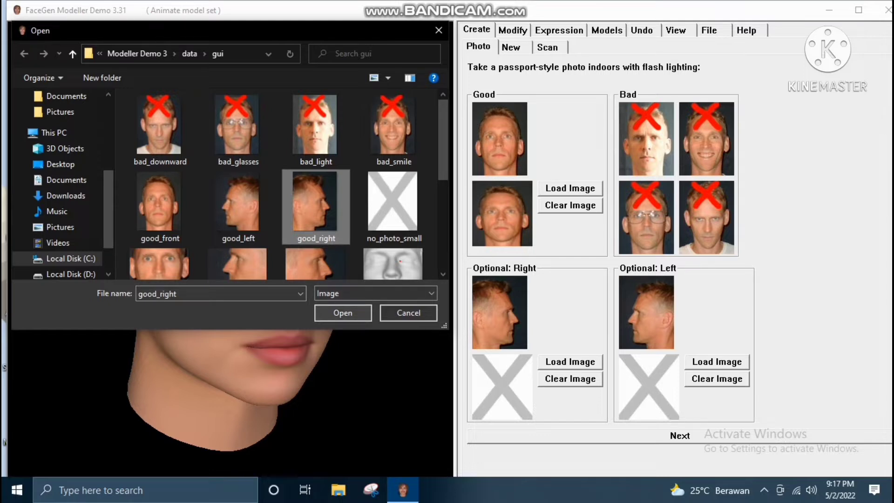
click(343, 313)
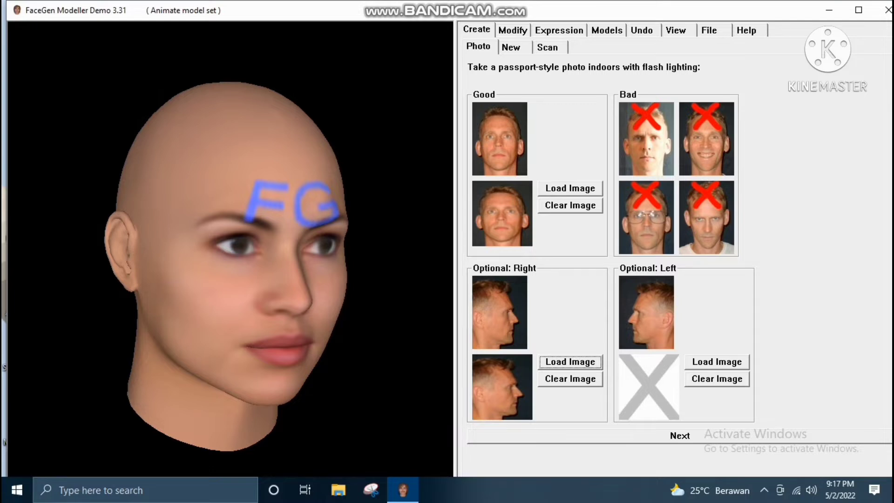
click(717, 362)
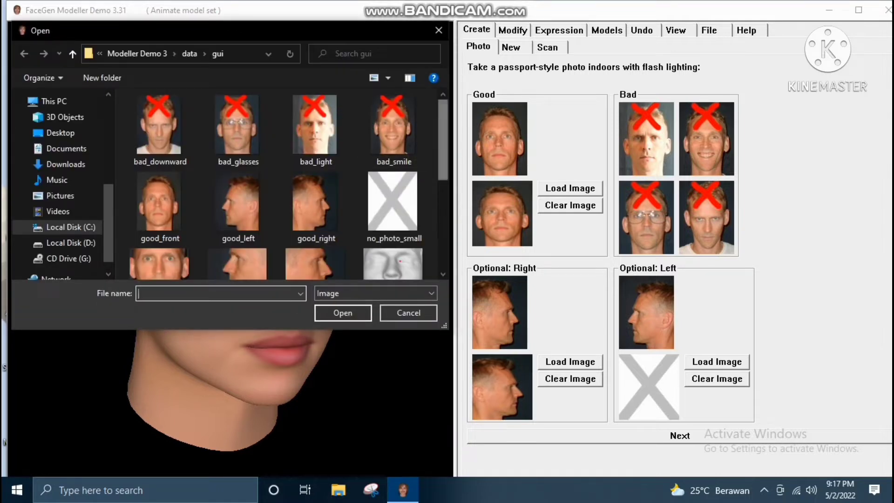
scroll(301, 147, down, 3)
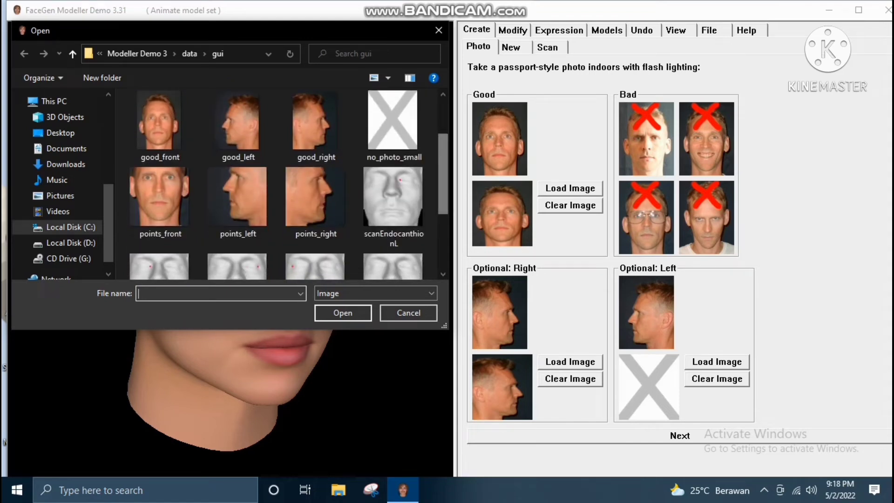
click(238, 123)
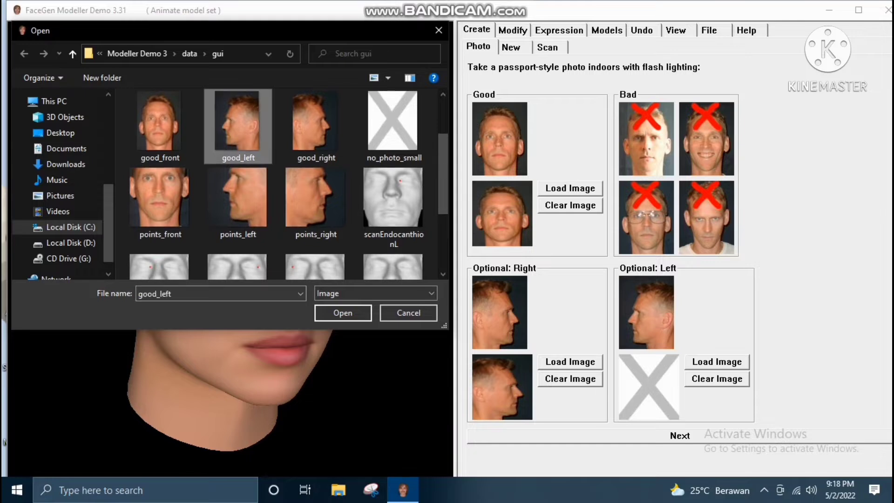
click(344, 313)
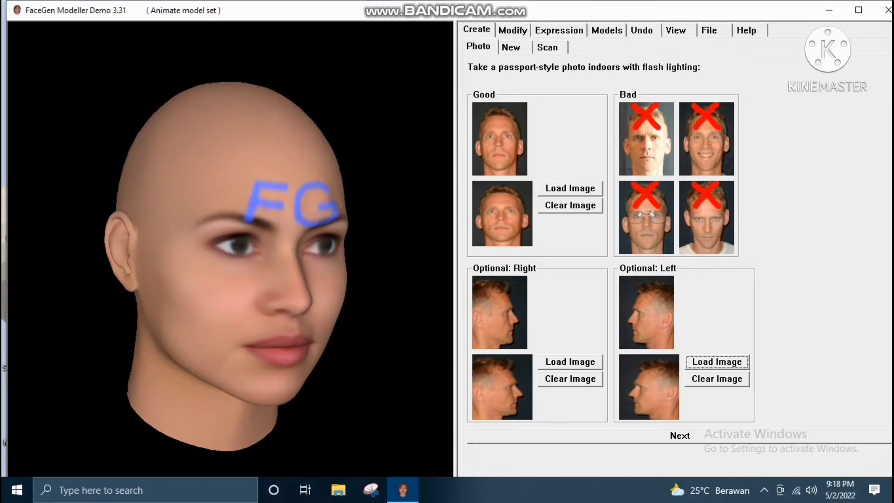
Proceed to point placement and mark both eye centres, the outsides of both nares and both mouth corners on the frontal photo
click(680, 435)
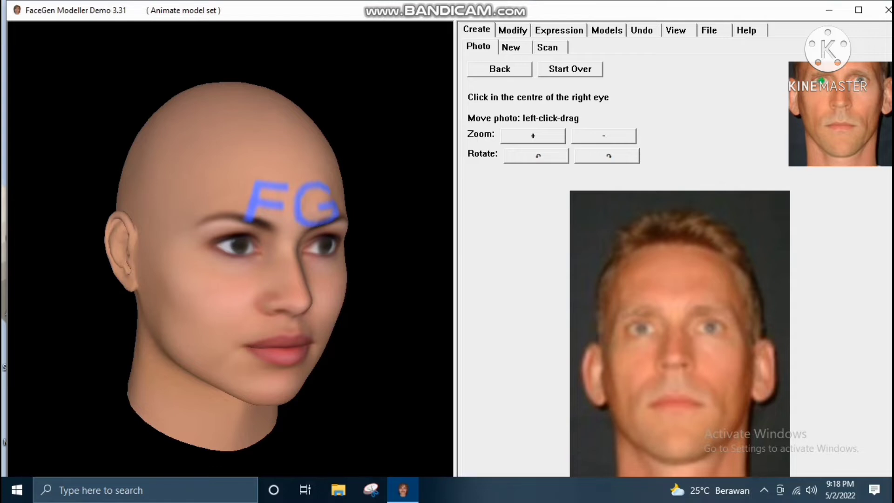
click(642, 329)
click(710, 328)
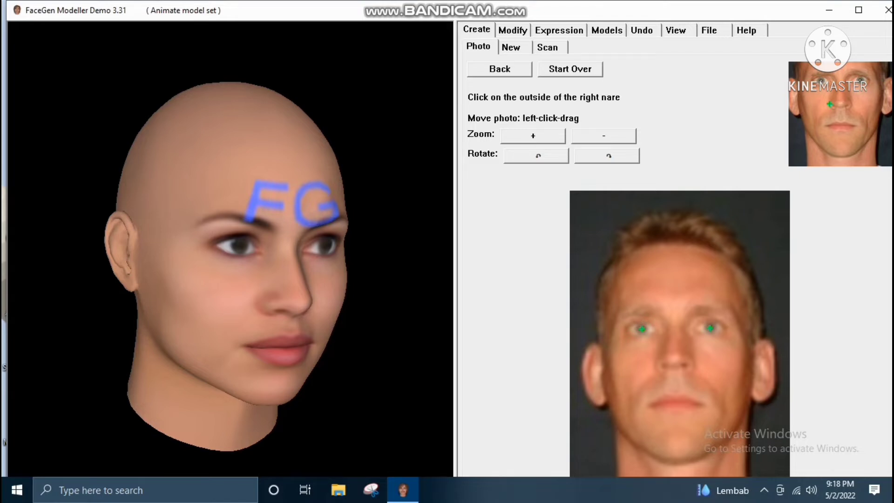
click(656, 366)
click(696, 367)
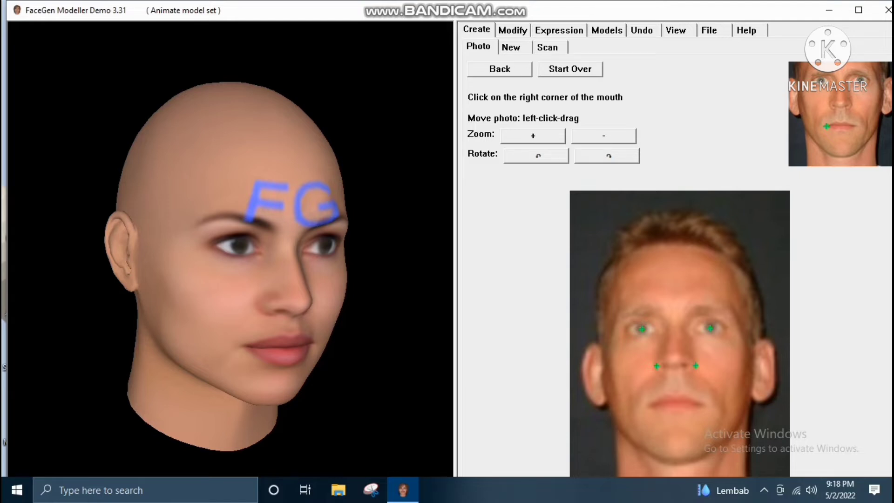
click(651, 405)
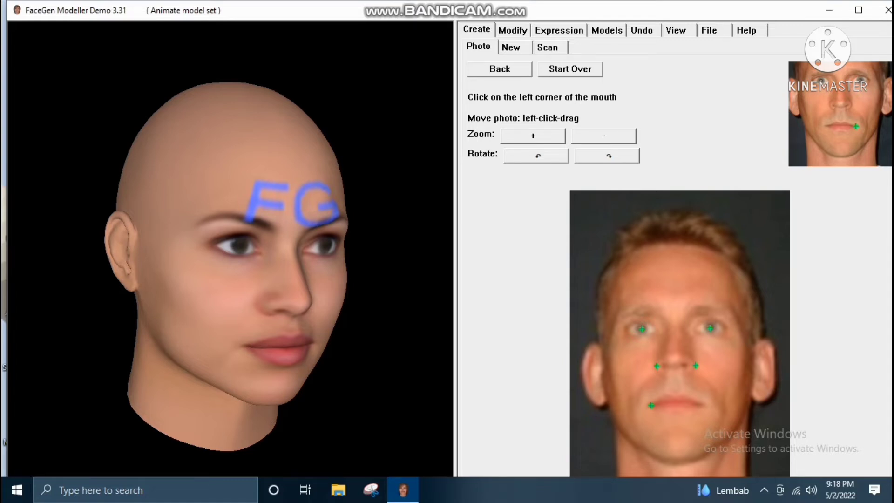
click(702, 406)
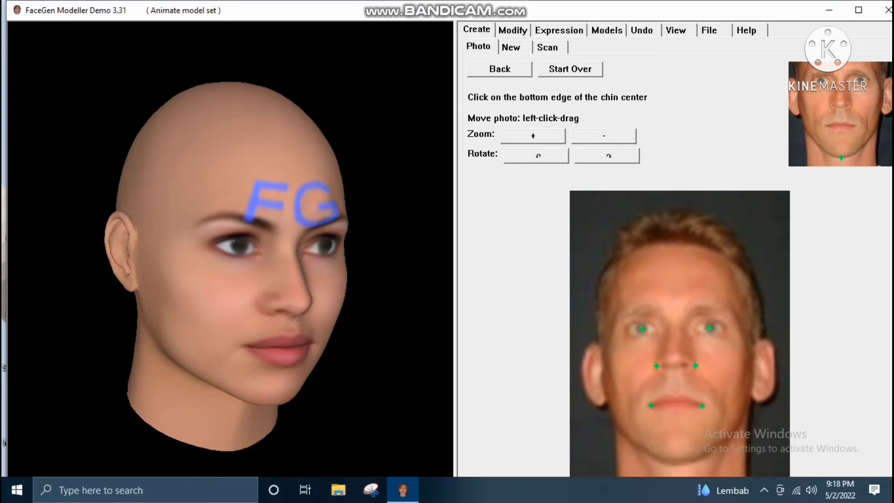
Mark the chin's bottom centre, both jawbone corners and both cheekbone outer edges on the frontal photo
click(675, 460)
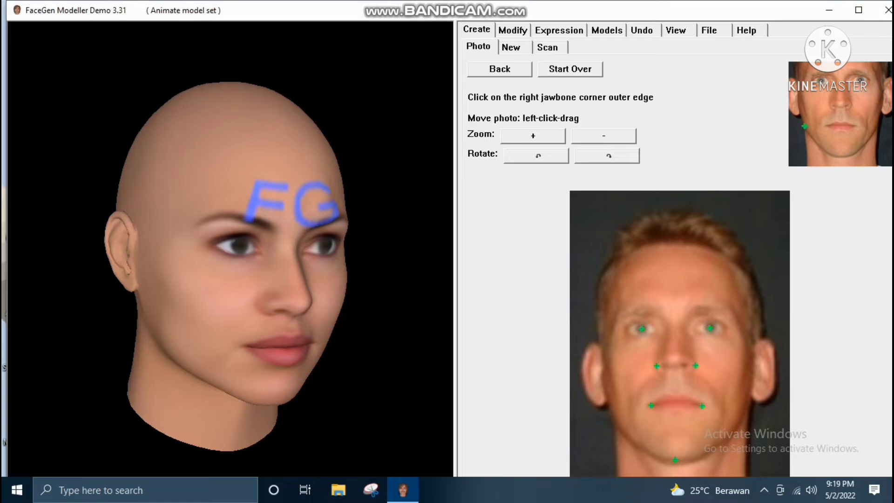
click(615, 424)
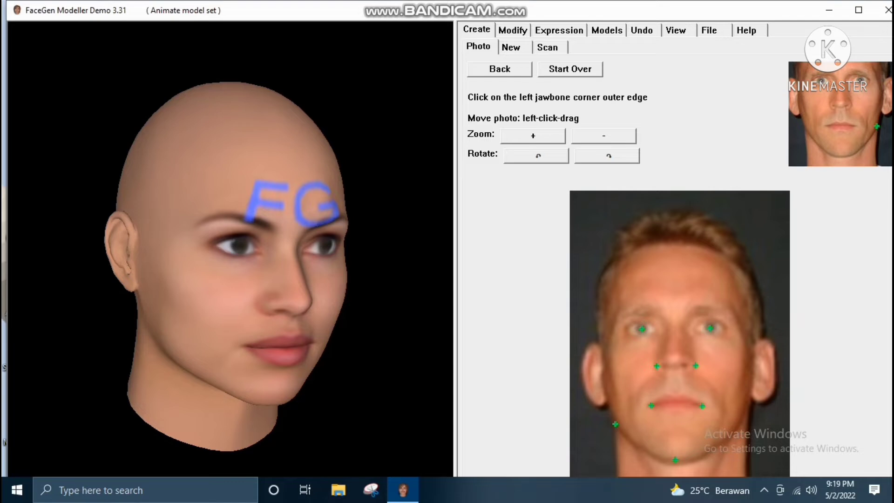
click(742, 422)
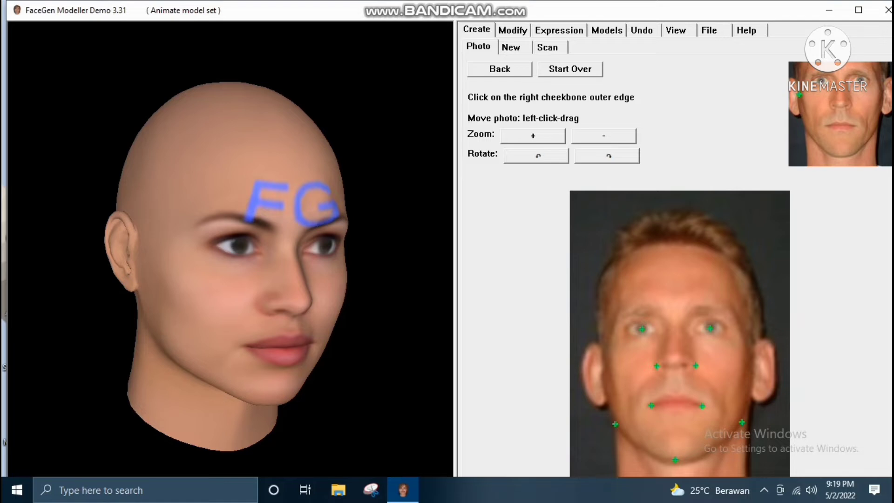
click(604, 367)
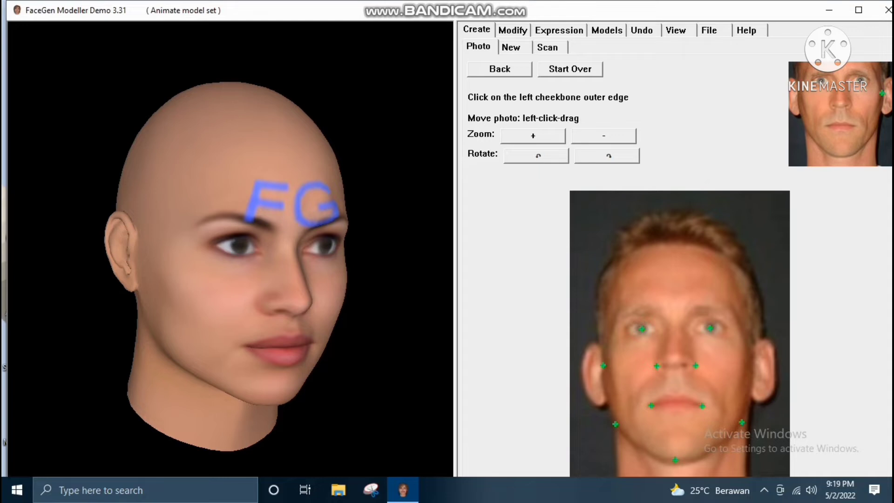
click(750, 366)
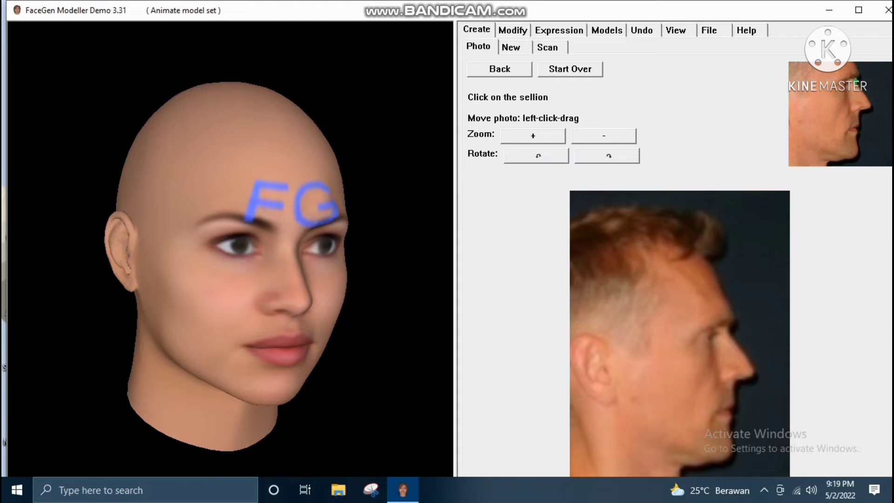
Mark the sellion, the outer eye corner, and the bridge, tip and base of the nose on the right profile photo
click(729, 328)
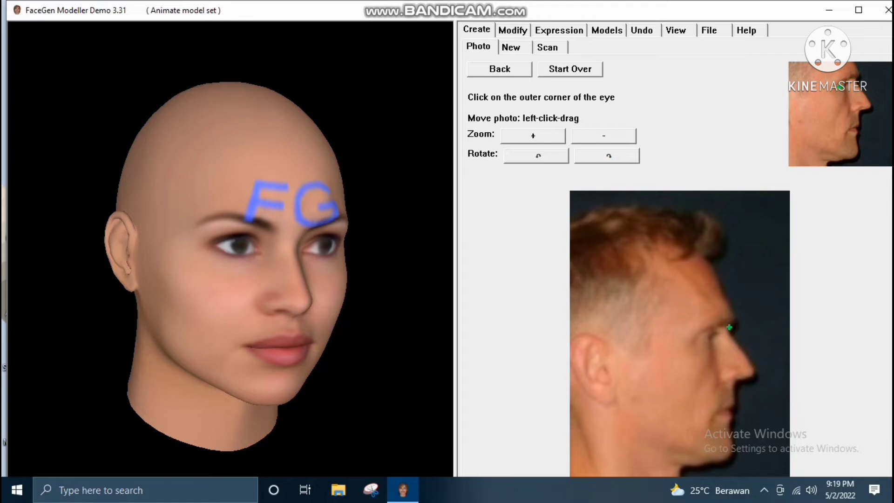
click(700, 338)
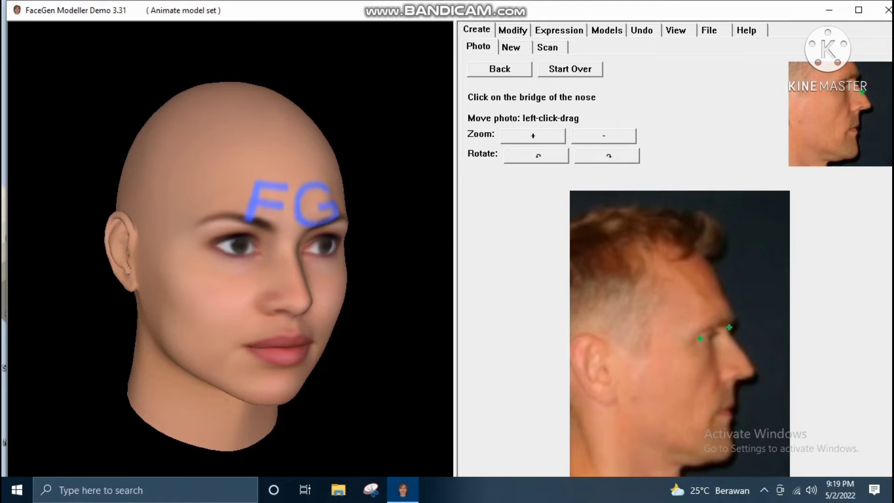
click(739, 347)
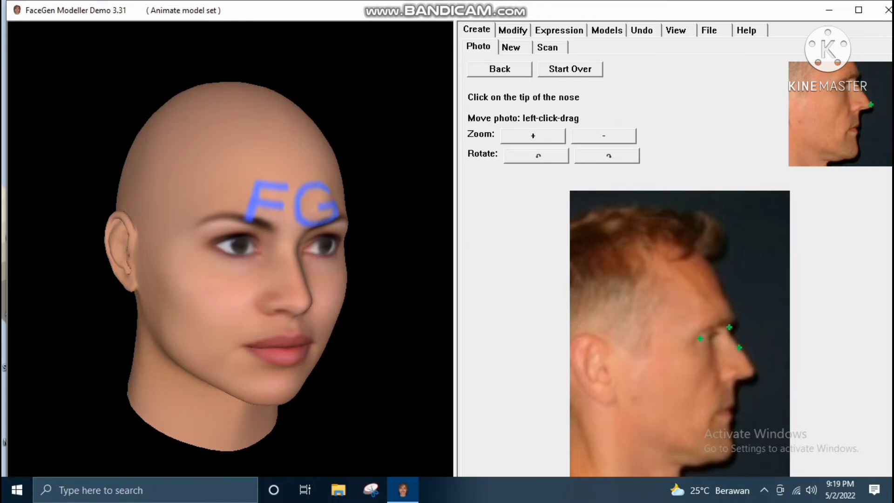
click(754, 371)
click(734, 381)
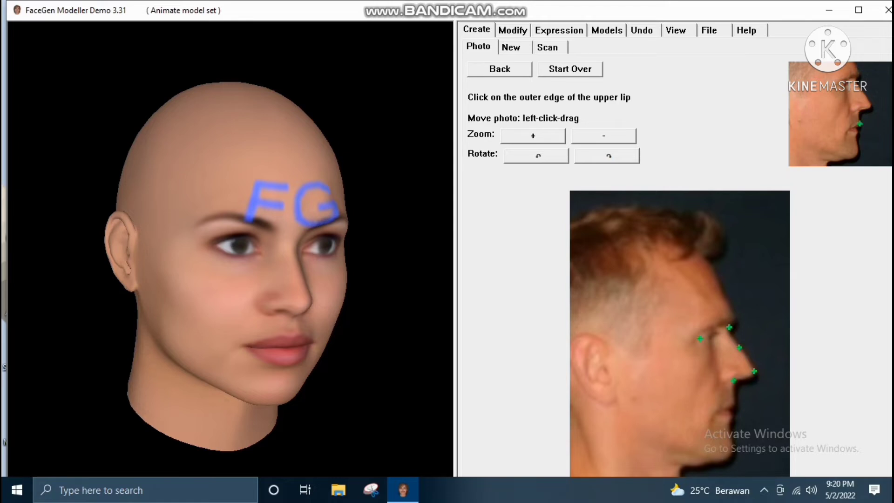
Mark the lips, the forward tip of the chin and the lower jaw edge on the right profile photo
click(735, 402)
click(732, 415)
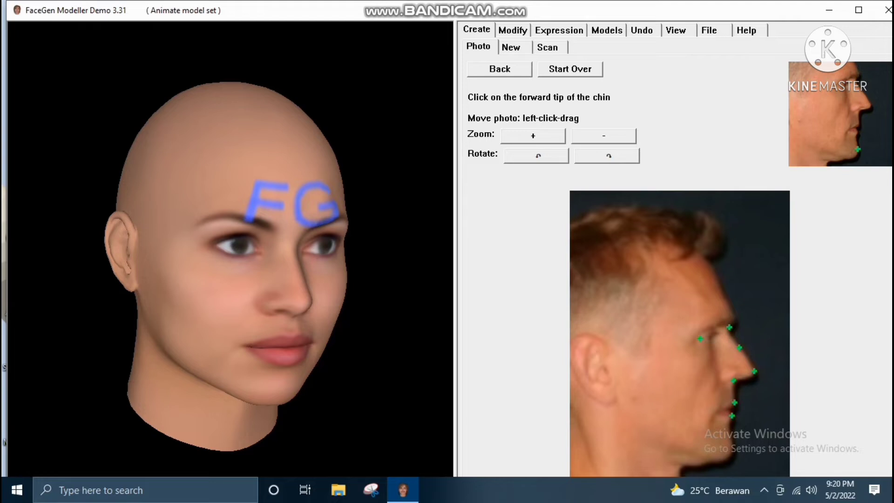
click(734, 448)
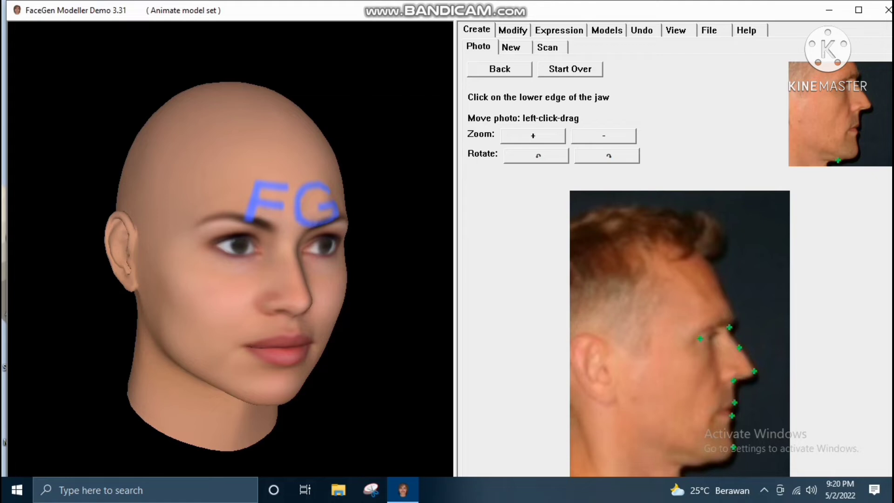
click(700, 466)
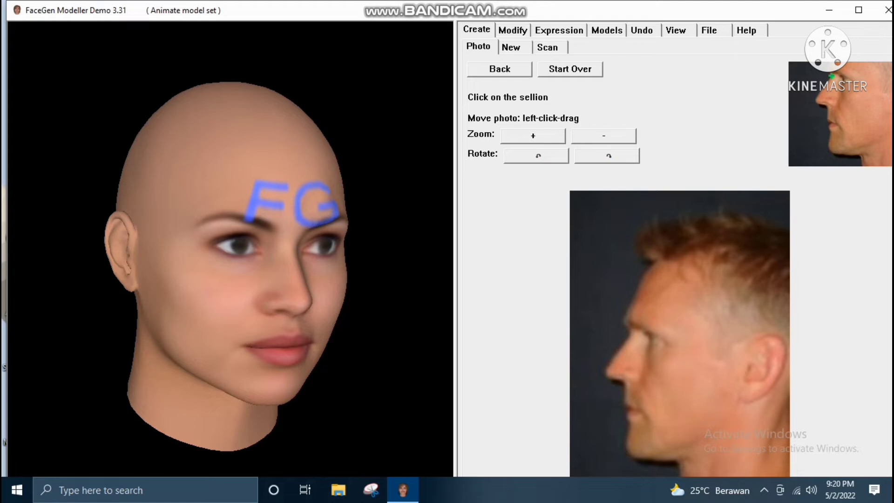
Mark the sellion, the outer eye corner, and the bridge, tip and base of the nose on the left profile photo
click(629, 331)
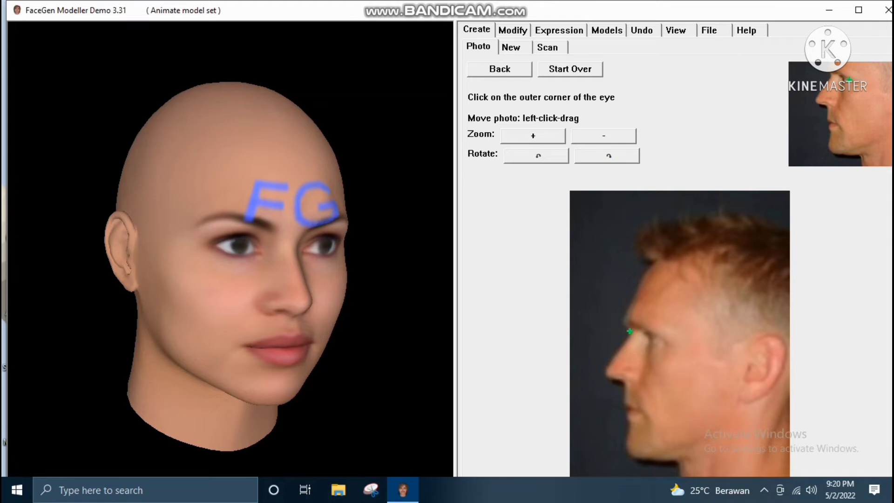
click(664, 343)
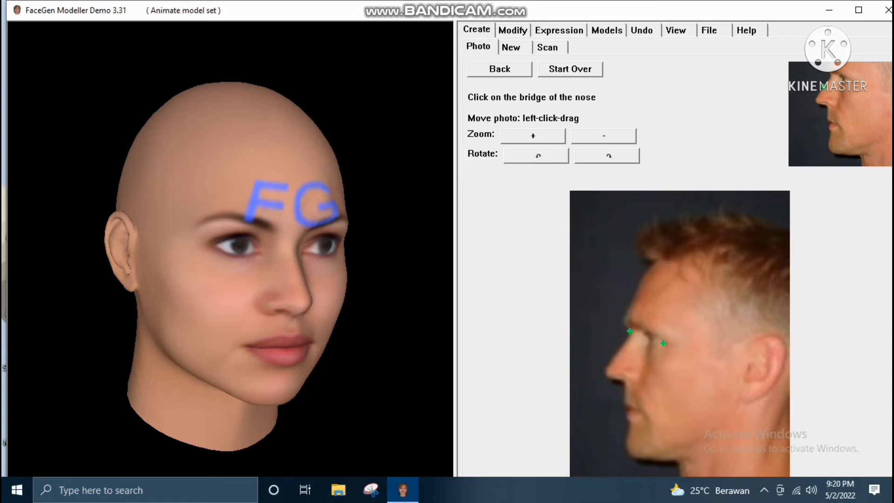
click(623, 347)
click(606, 368)
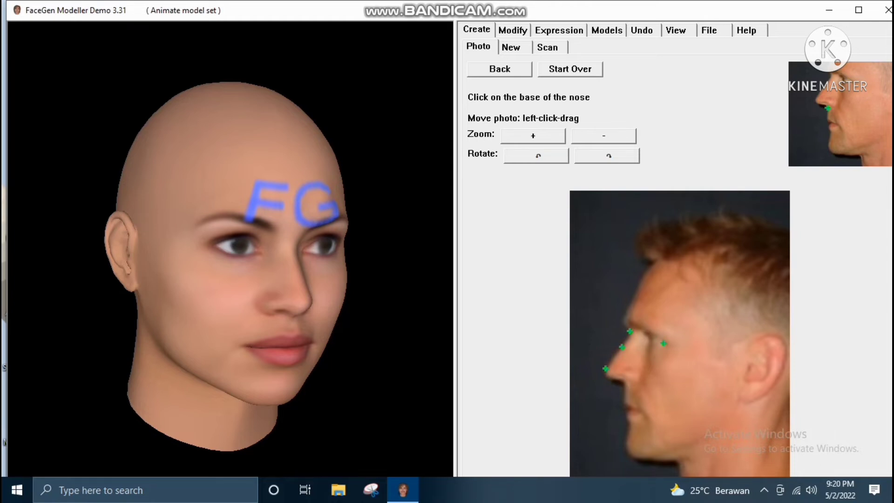
click(624, 384)
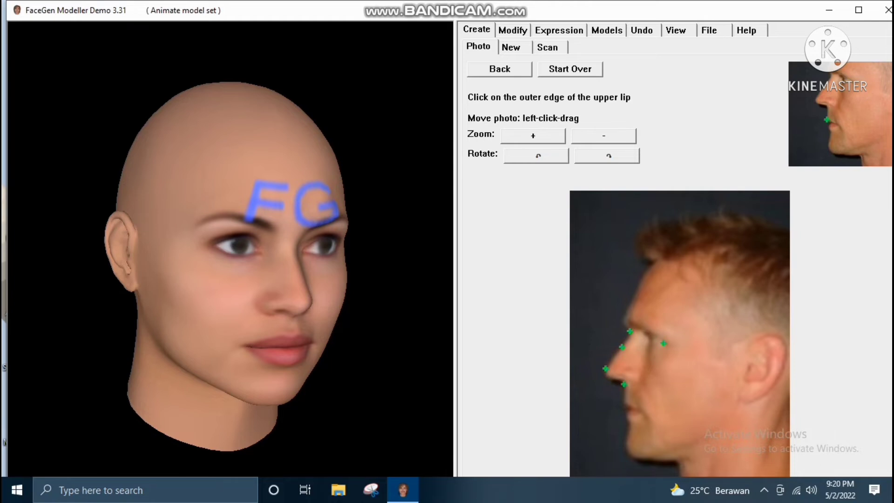
Mark the lips, the forward tip of the chin and the lower jaw edge on the left profile photo
click(624, 401)
click(625, 412)
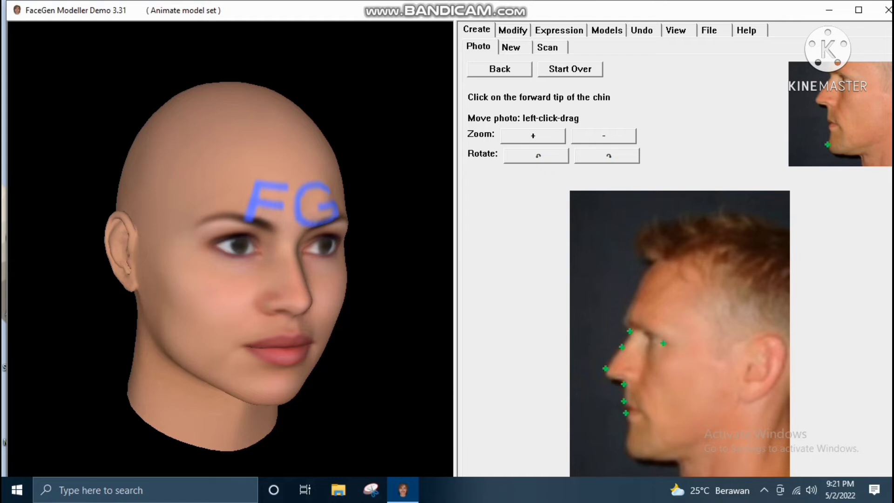
click(626, 443)
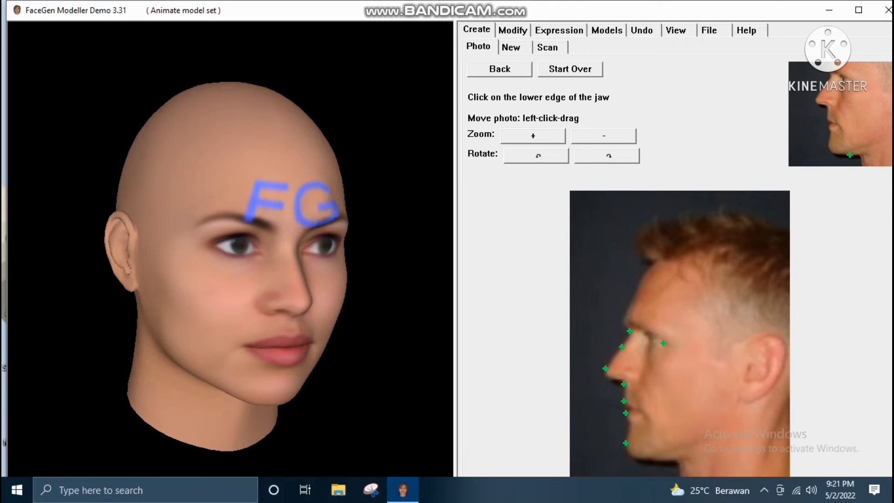
click(672, 462)
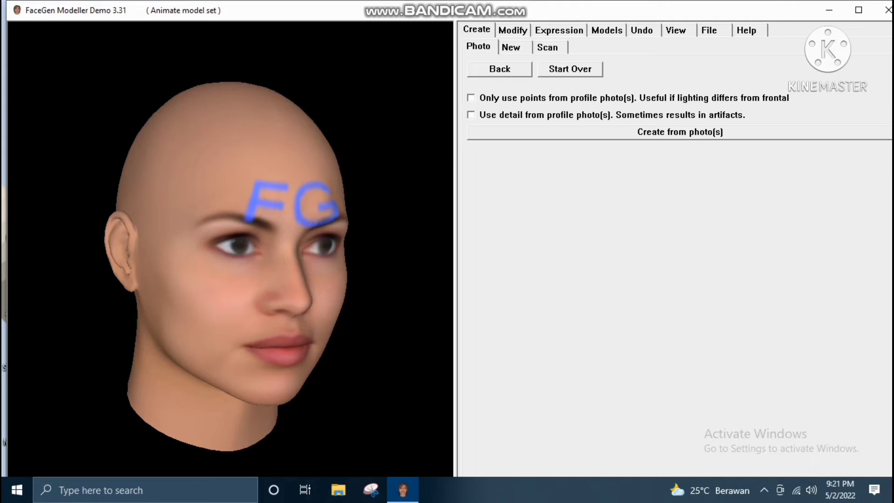
Create the 3D face from the marked front and profile photos, with both profile photo options off
click(680, 132)
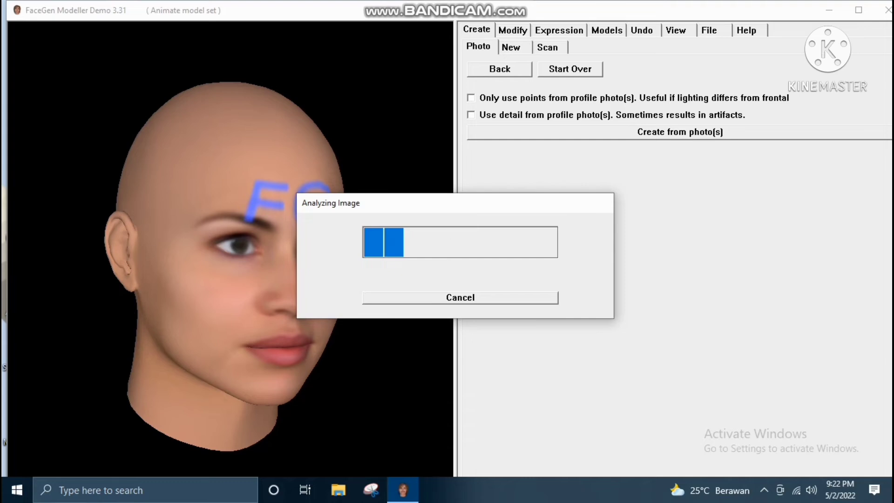
drag(463, 212, 491, 202)
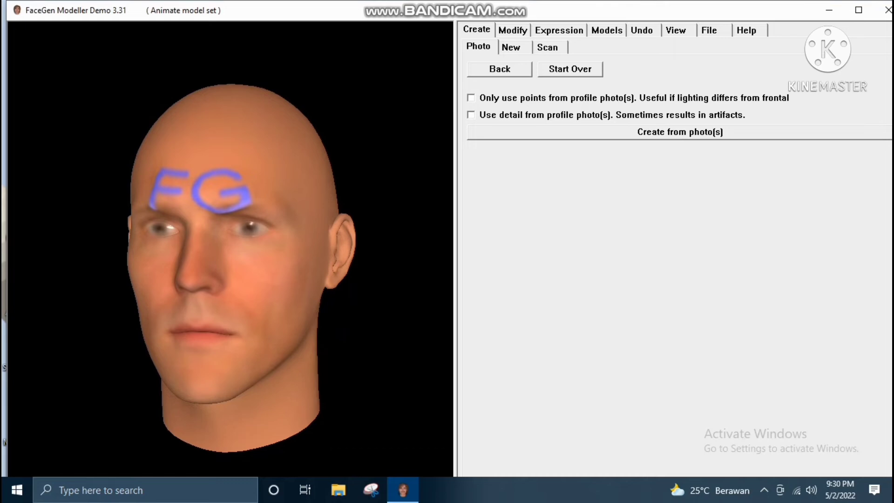
Try ages of about 52 and about 16 on the face, and settle the age at about 35
click(513, 30)
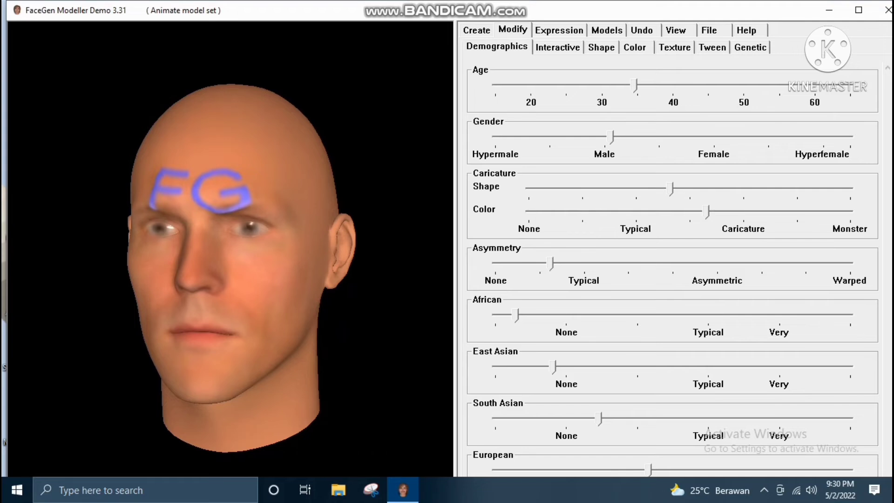
drag(634, 85, 760, 86)
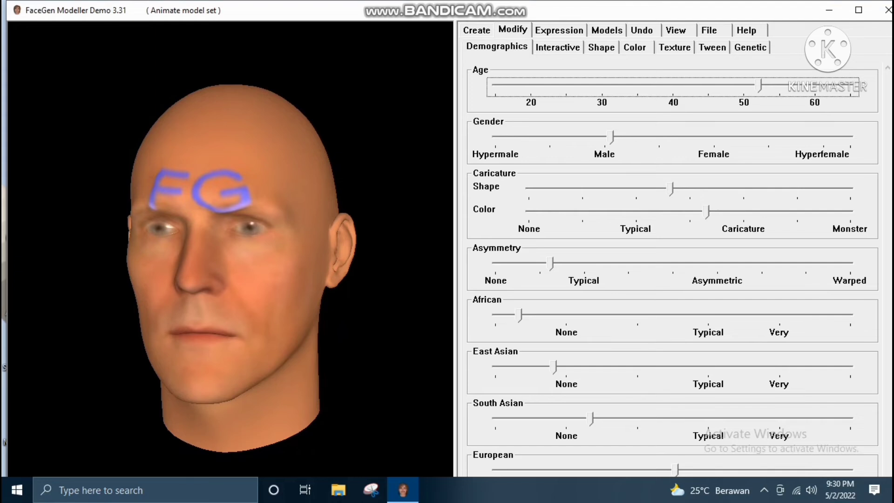
drag(759, 86, 511, 85)
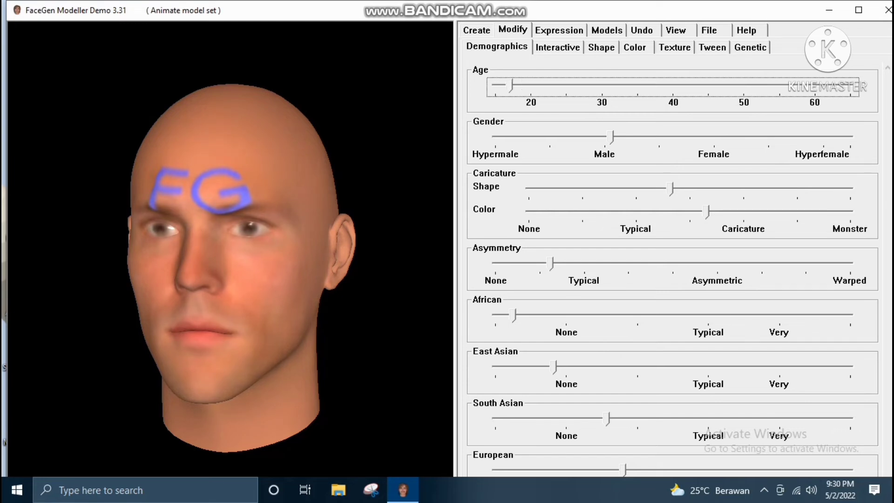
mouse_move(511, 86)
mouse_down()
mouse_move(496, 86)
mouse_move(504, 85)
mouse_up()
drag(504, 86, 638, 85)
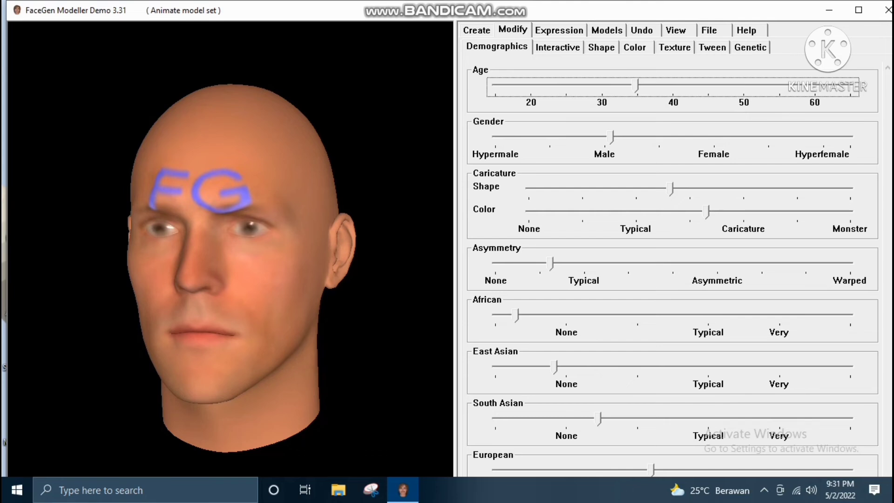
Preview the face as Female and Hyperfemale, and settle its gender at Male
drag(611, 138, 714, 138)
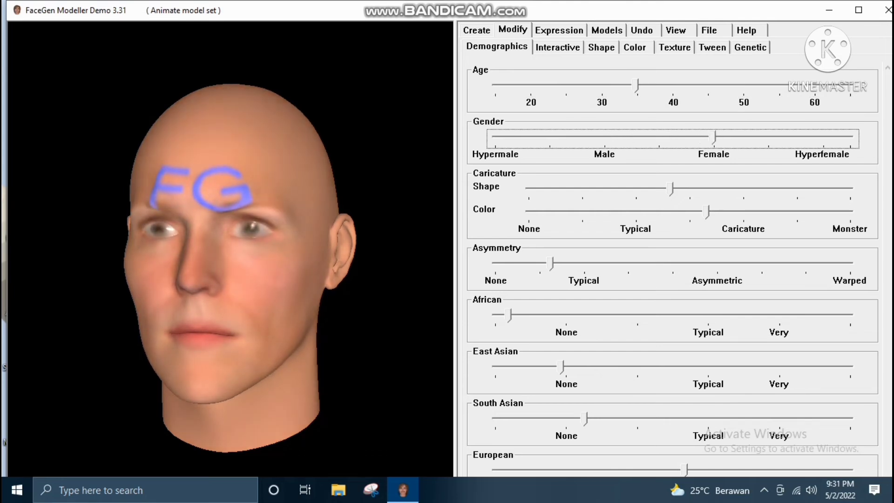
drag(714, 137, 821, 137)
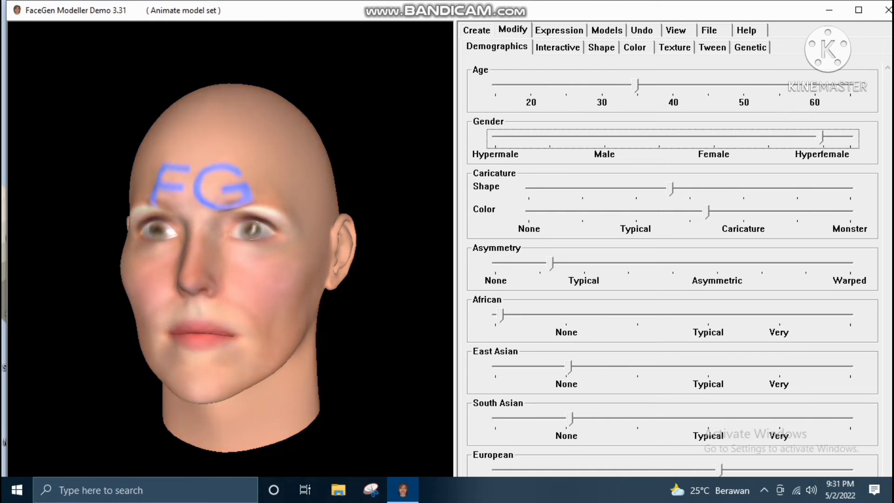
drag(822, 137, 608, 137)
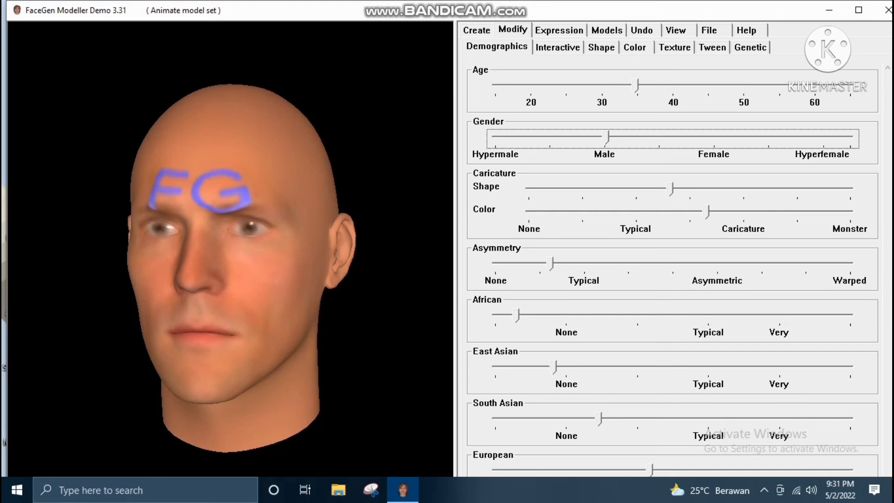
Apply the composite Anger expression to the face at about one third of its range
click(558, 30)
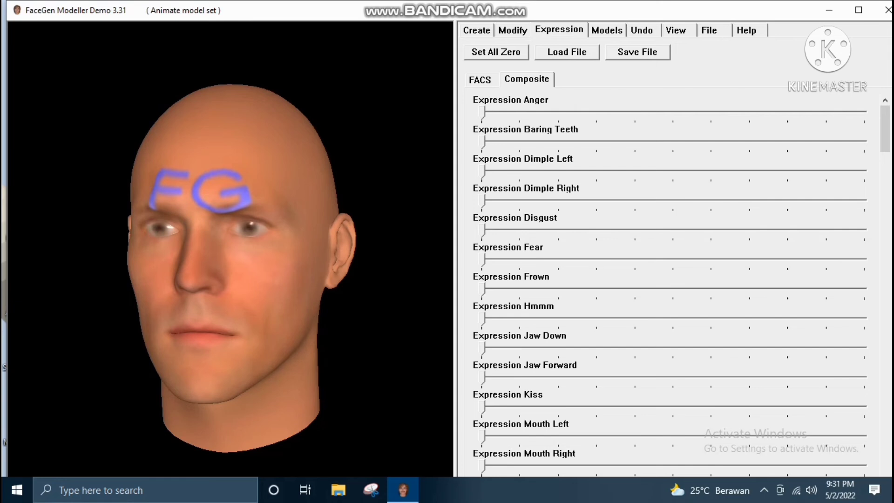
drag(512, 113, 606, 113)
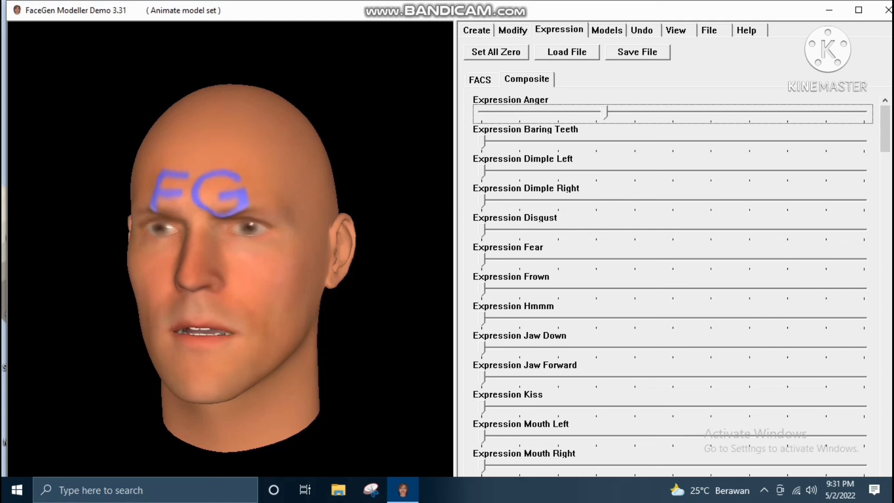
click(513, 31)
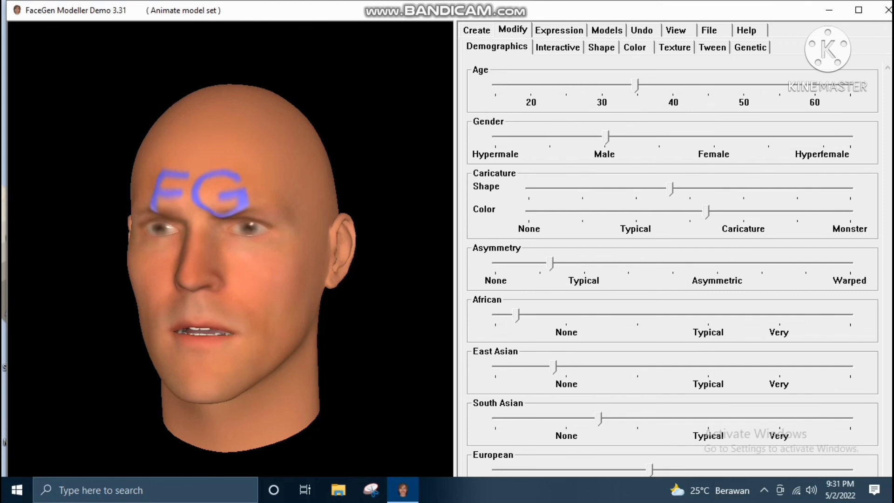
click(477, 31)
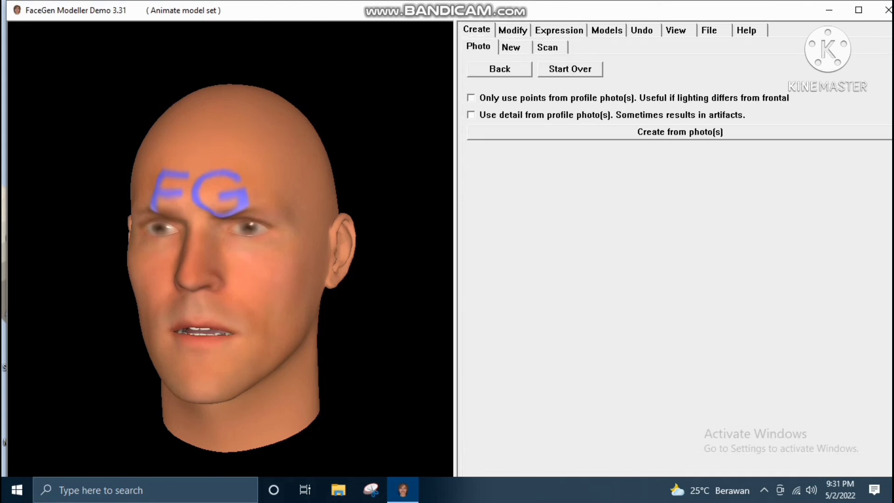
click(559, 30)
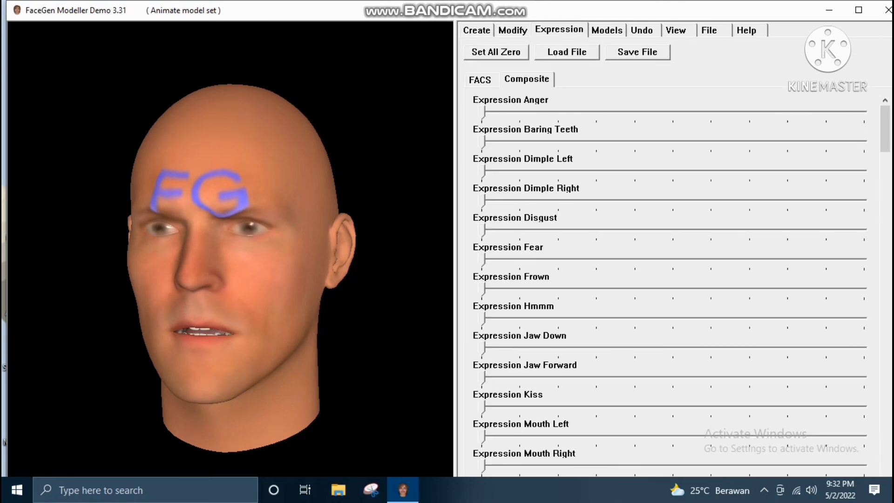
click(676, 30)
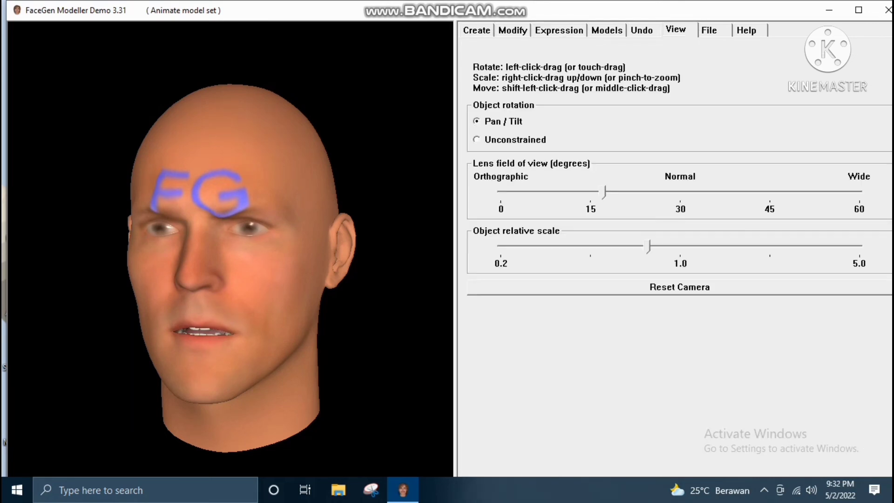
Save the face as a FaceGen face file named "latihan membuat wajah menggunakan facegen modeller" in Documents
click(710, 30)
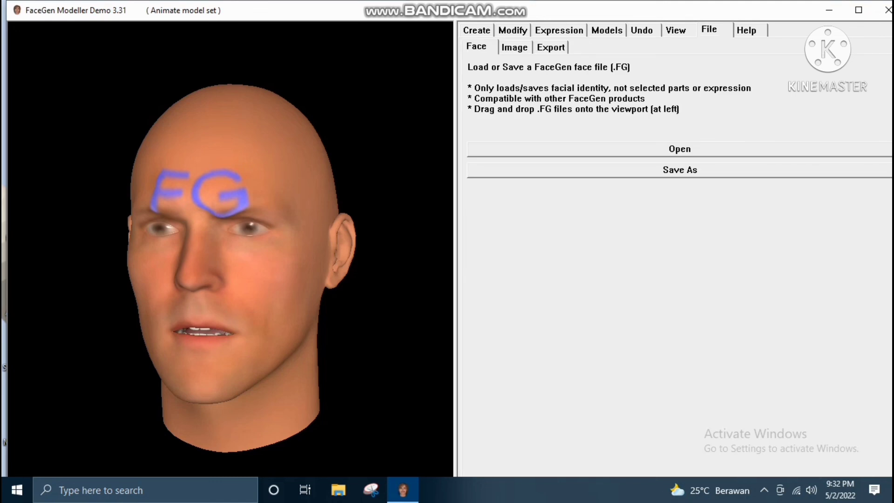
click(680, 170)
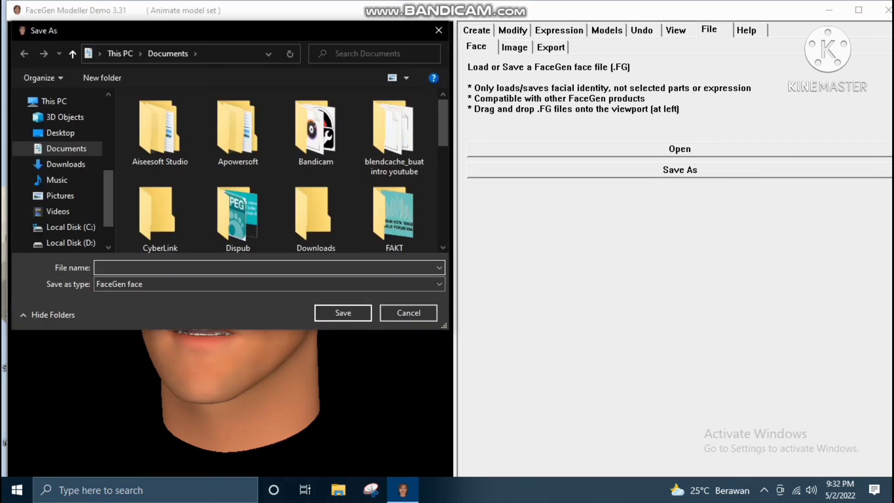
drag(315, 31, 632, 32)
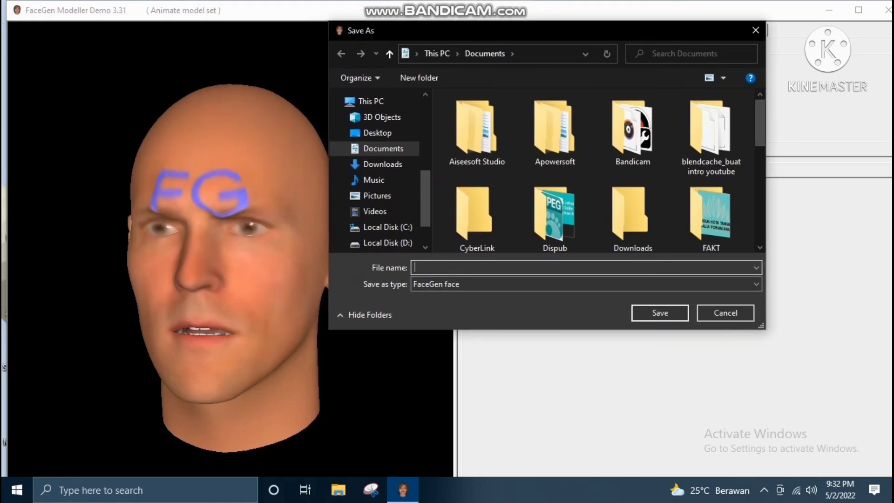
text(lati)
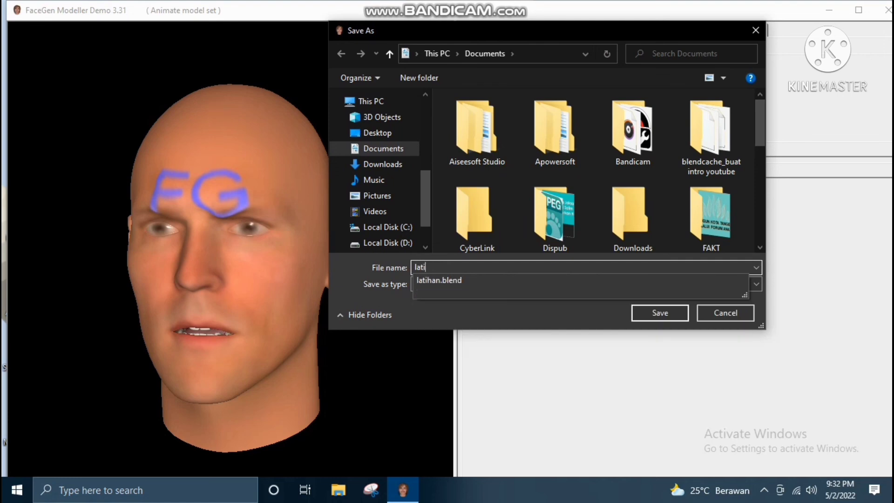
text(hanmem)
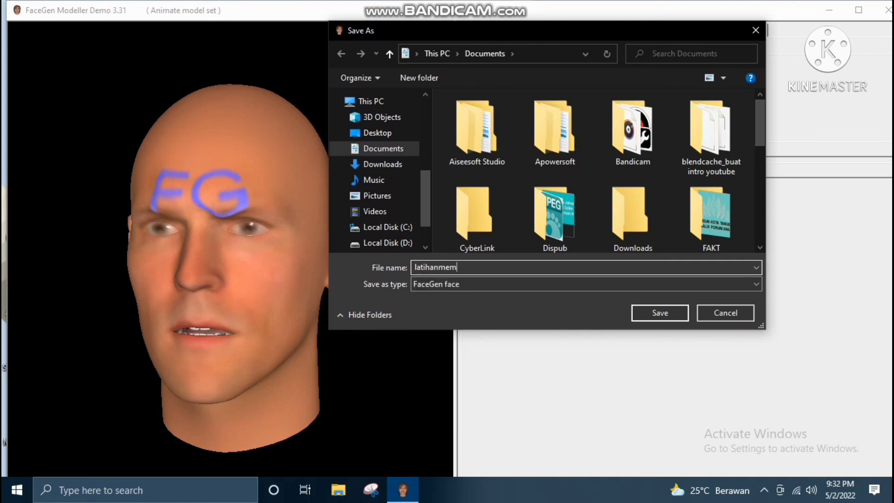
text(buat wajah menggunakan)
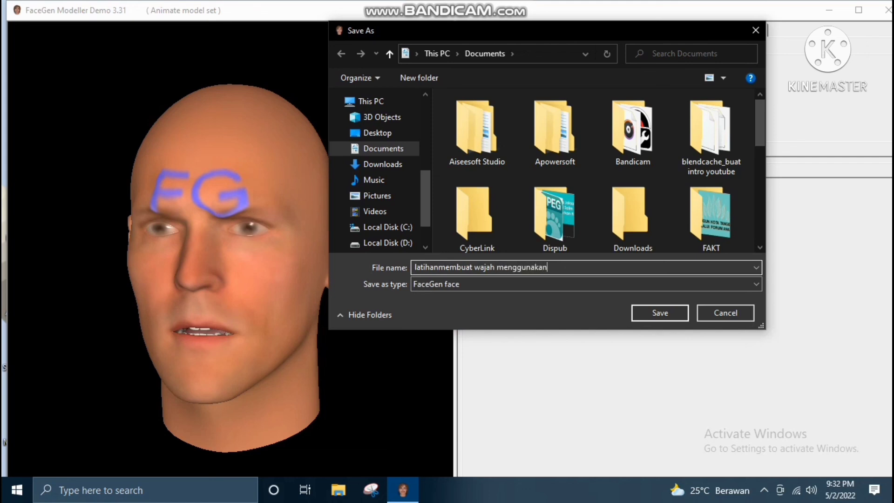
text( facegen modeller)
key(Left)
key(Left)
key(Left)
key(Left)
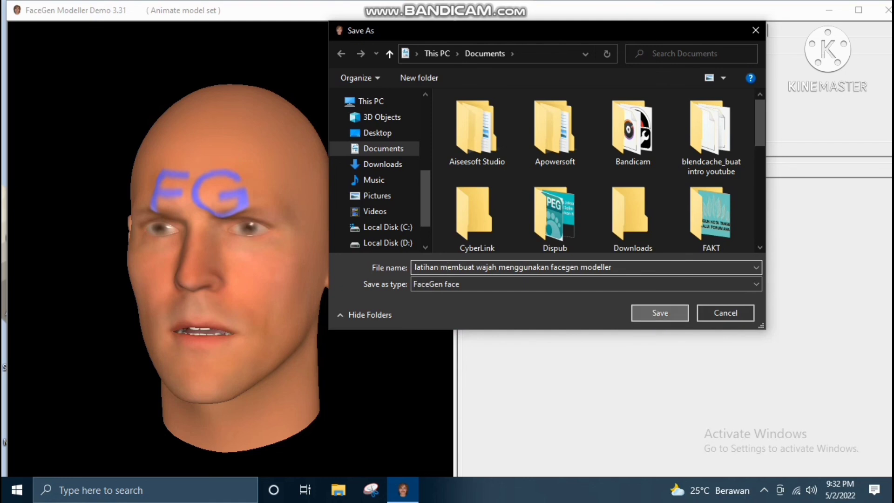
click(660, 313)
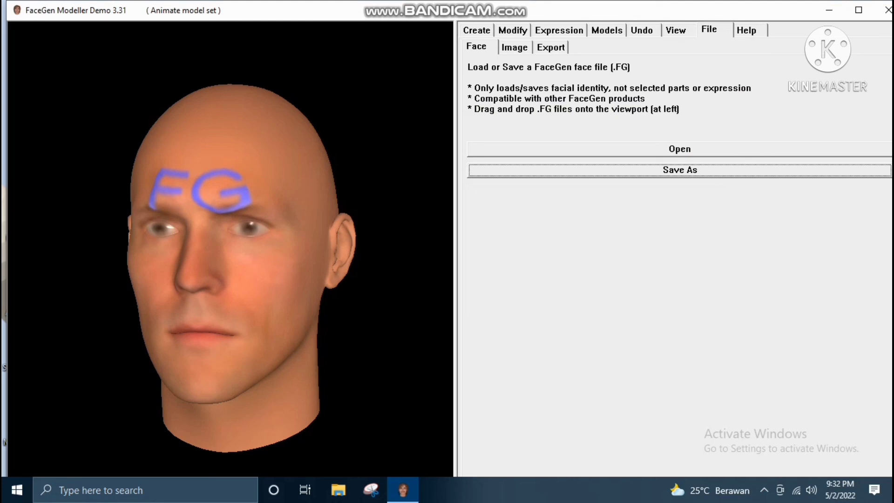